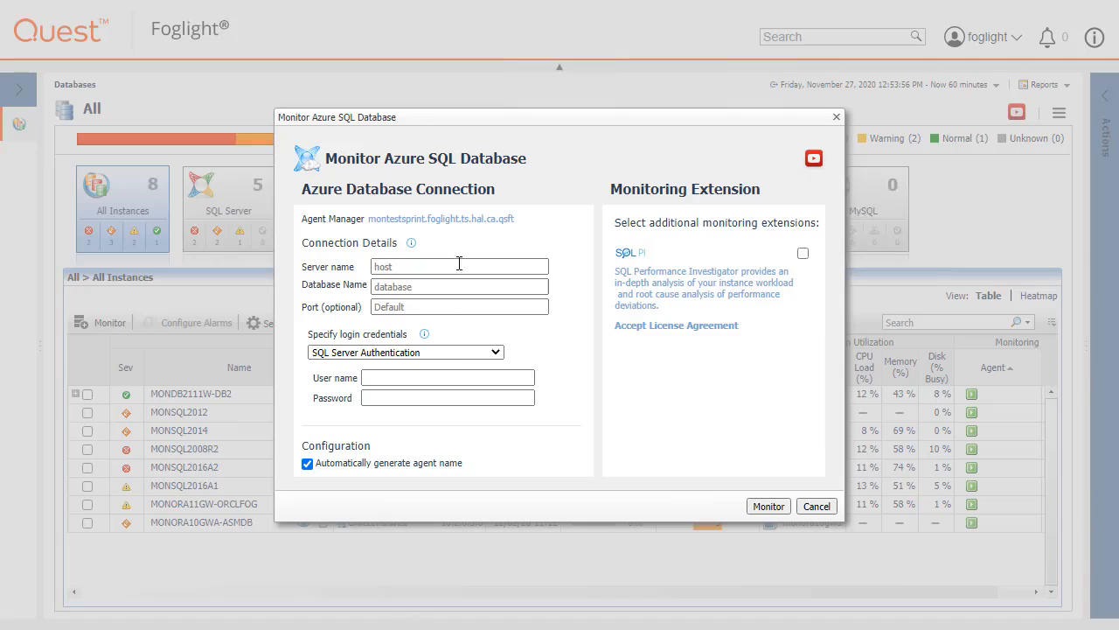
{"action": "left_click", "coordinate": [441, 219]}
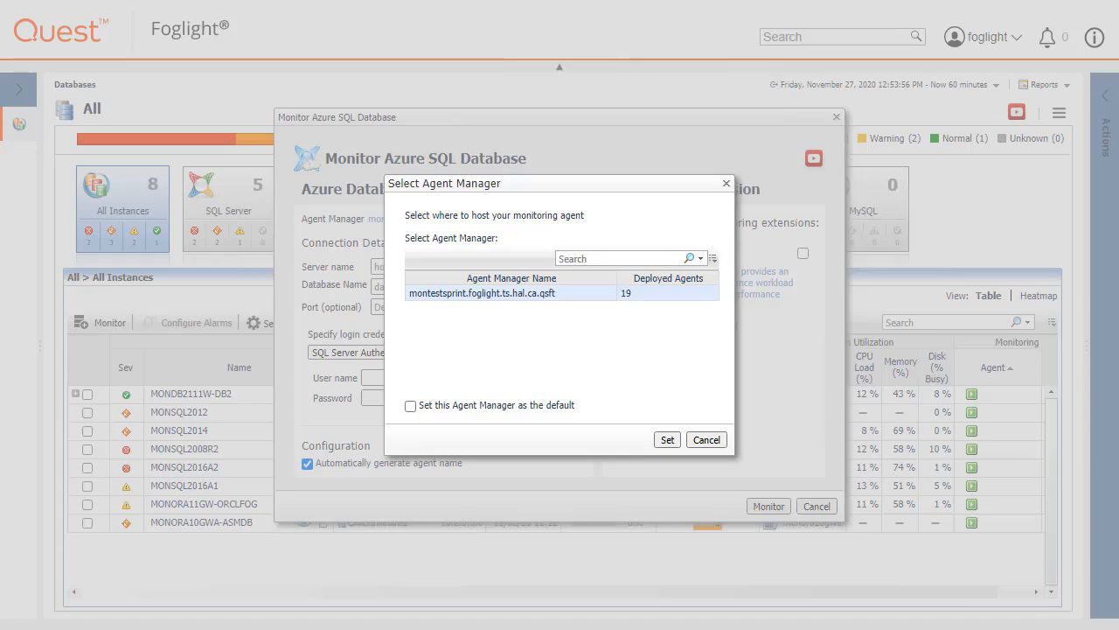
{"action": "left_click", "coordinate": [714, 439]}
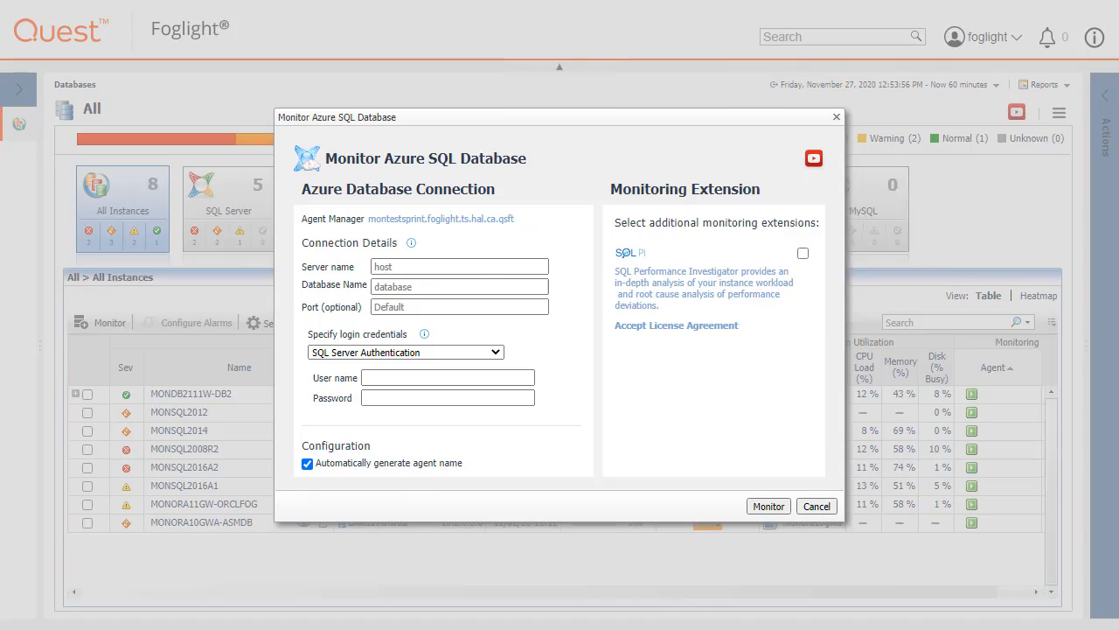
{"action": "left_click", "coordinate": [411, 243]}
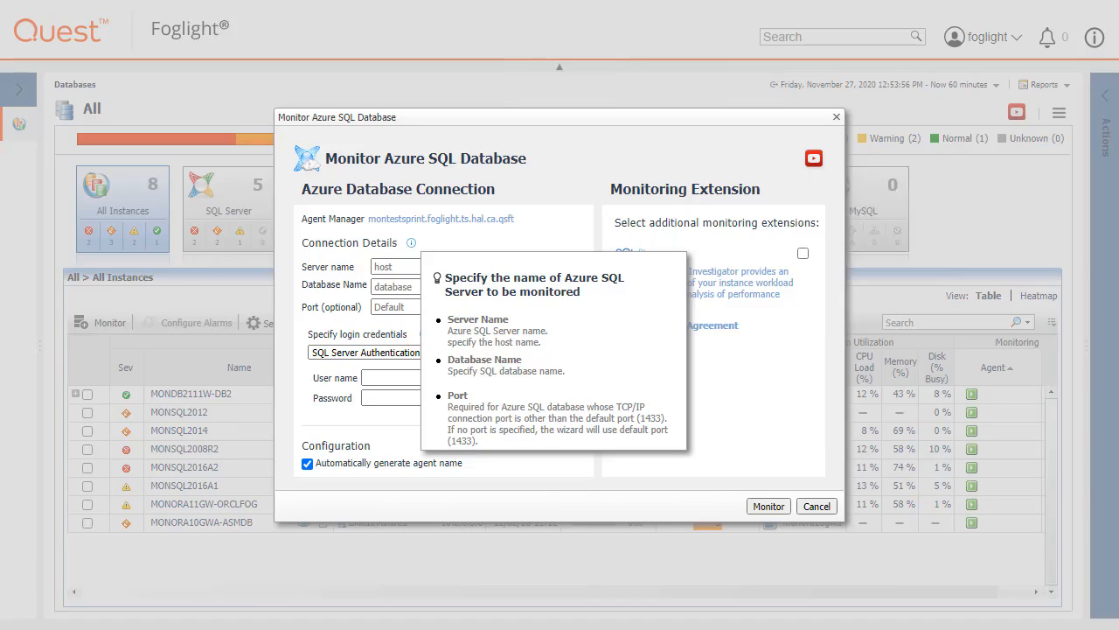
Paste server foglighttesting.database.windows.net and database CartridgeTesting into the Azure connection form.
{"action": "left_click", "coordinate": [389, 267]}
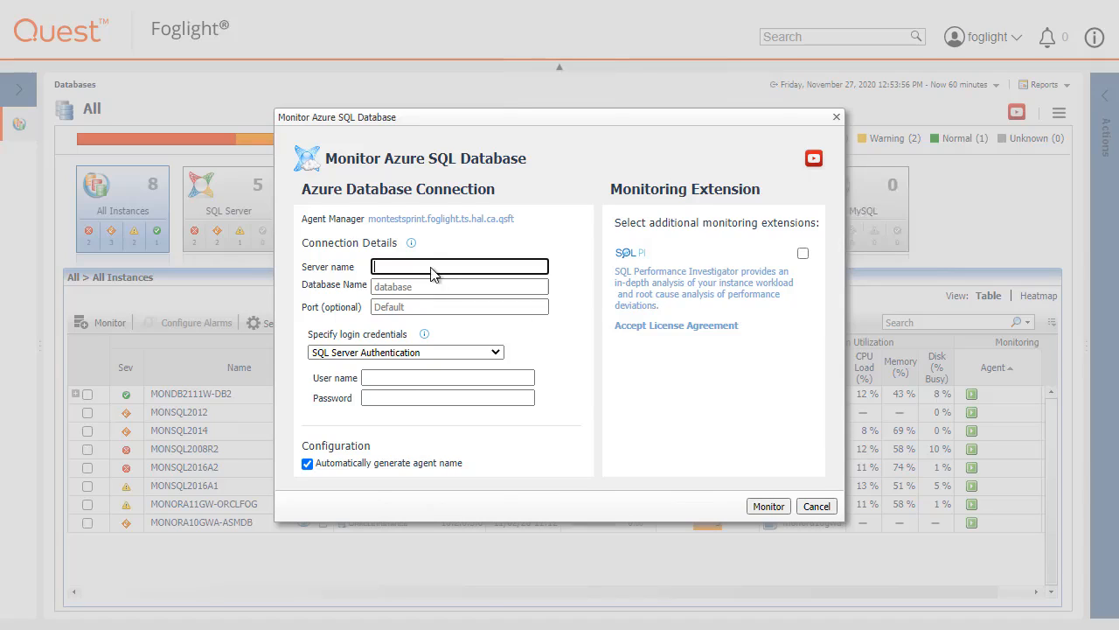
{"action": "type", "text": "foglighttesting.database.windows.net"}
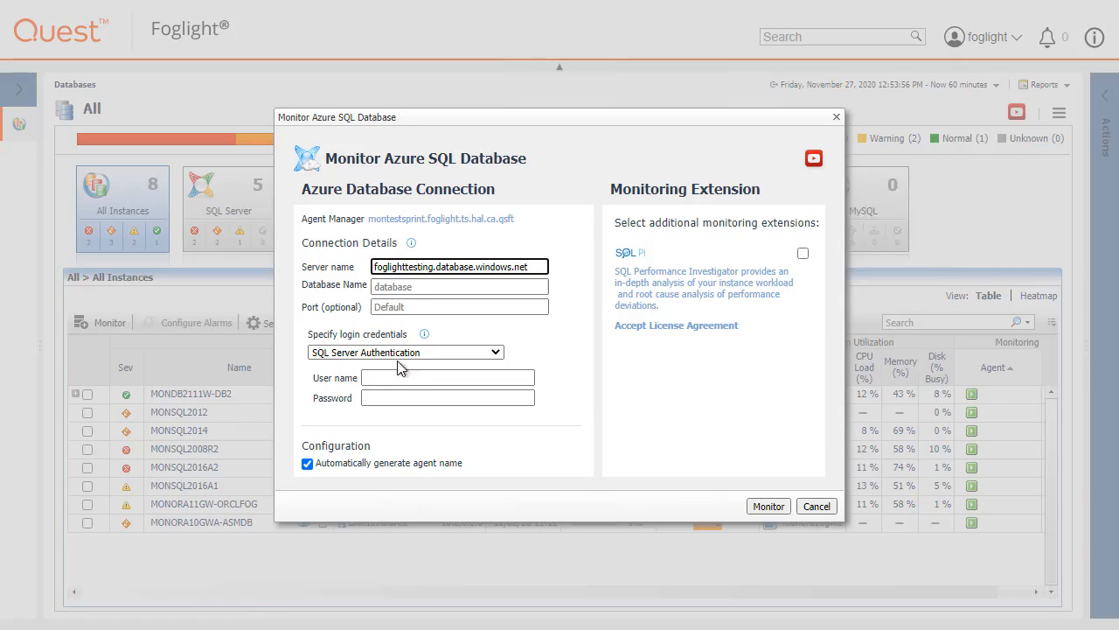
{"action": "left_click", "coordinate": [402, 287]}
{"action": "type", "text": "CartridgeTesting"}
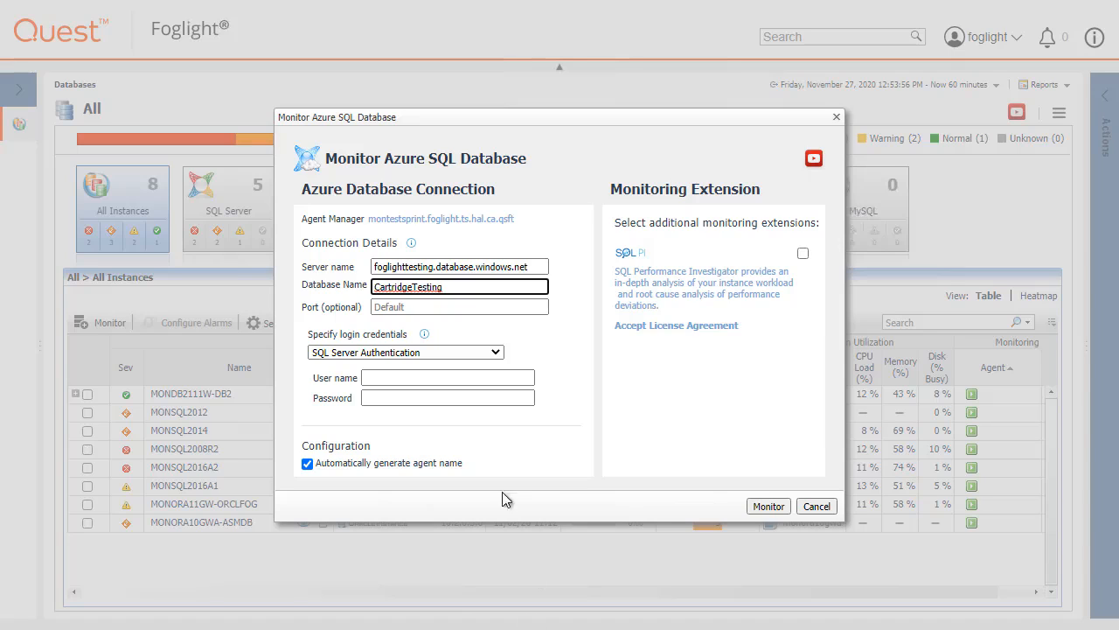
{"action": "left_click", "coordinate": [427, 339]}
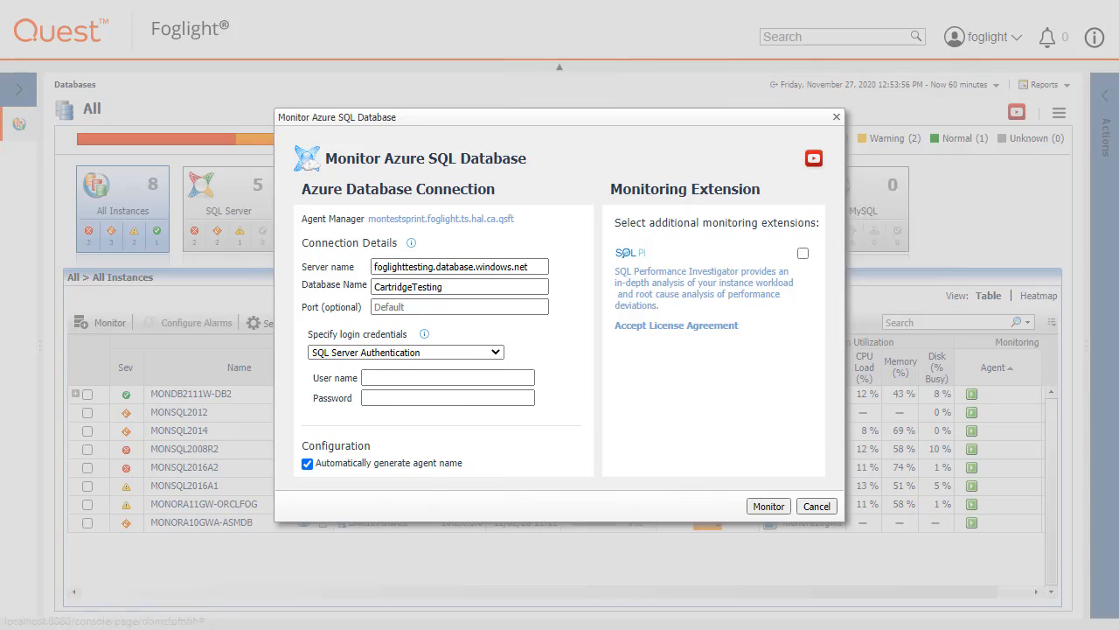
Keep SQL Server Authentication as the login method for the Azure connection.
{"action": "mouse_move", "coordinate": [424, 334]}
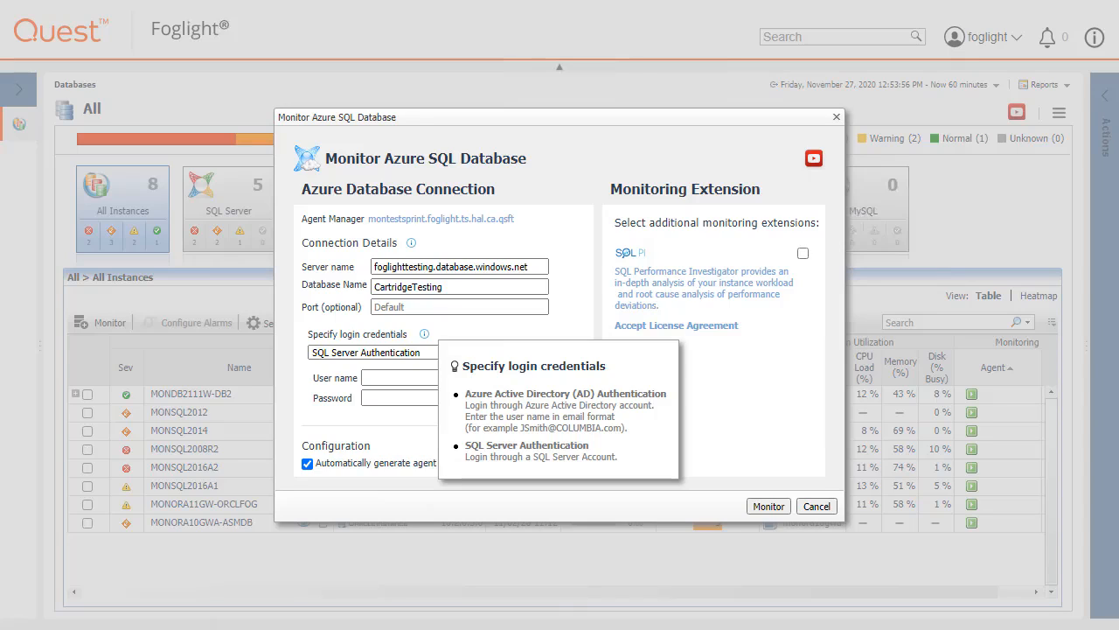
{"action": "left_click", "coordinate": [392, 376]}
{"action": "left_click", "coordinate": [496, 353]}
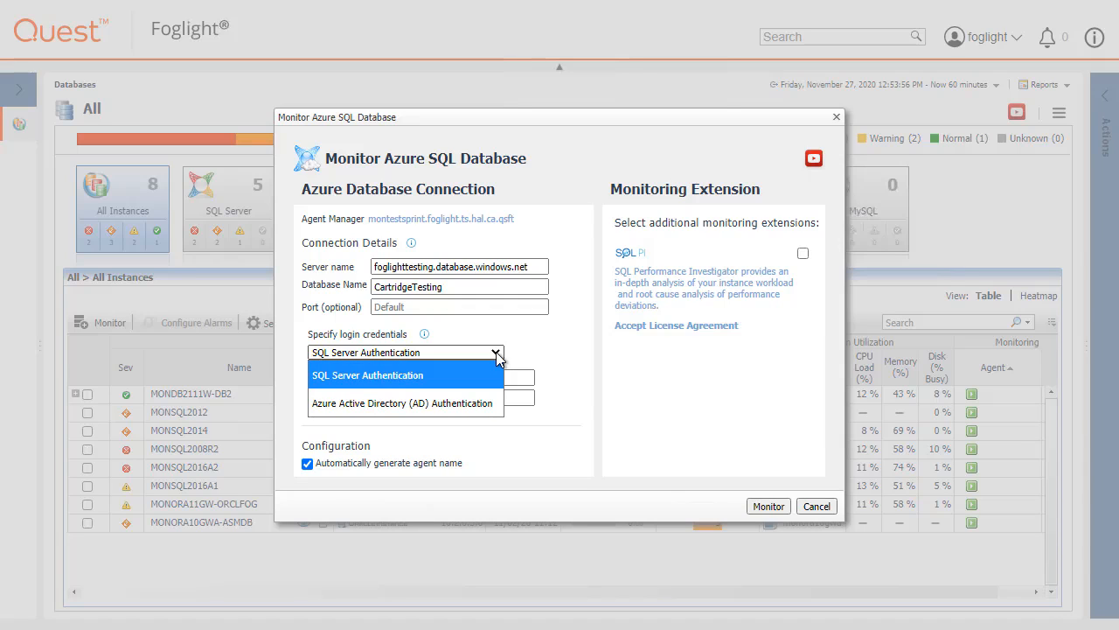
{"action": "left_click", "coordinate": [496, 352]}
Enter the SQL login user name and password, then turn off automatic agent naming.
{"action": "left_click", "coordinate": [494, 377]}
{"action": "type", "text": "f"}
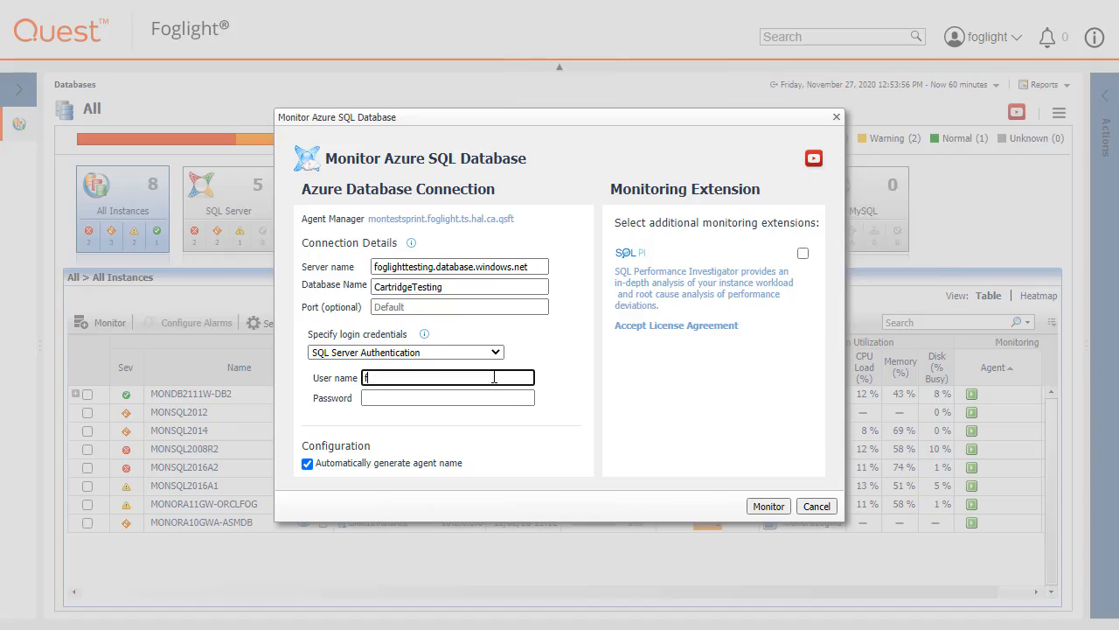
{"action": "type", "text": "oglightuser"}
{"action": "key", "text": "Tab"}
{"action": "type", "text": "********"}
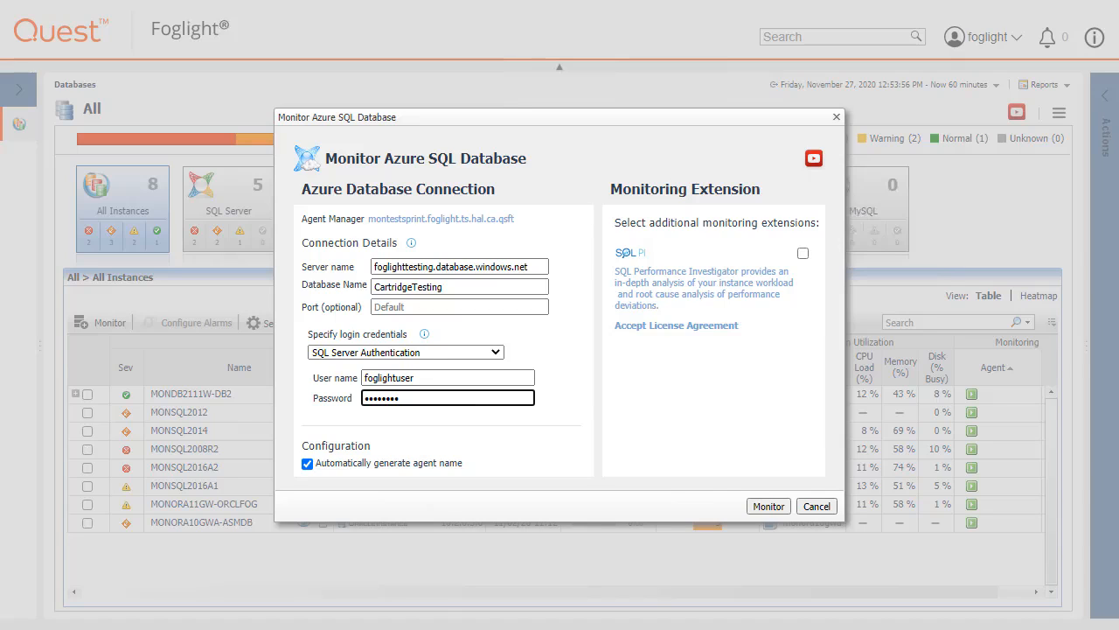
{"action": "left_click", "coordinate": [309, 472]}
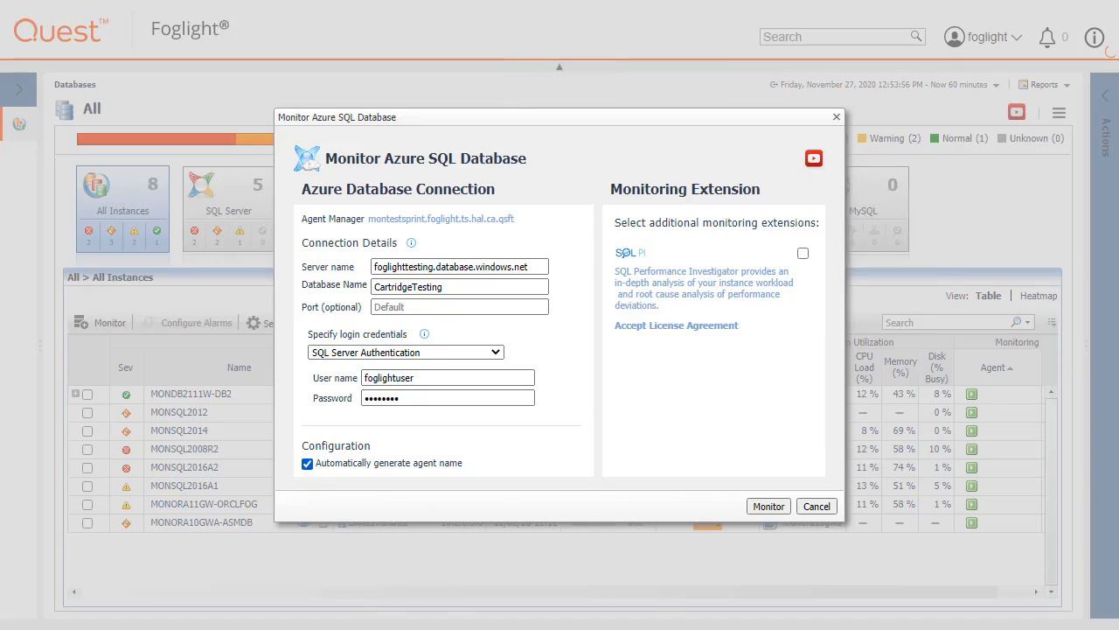
{"action": "left_click", "coordinate": [307, 463]}
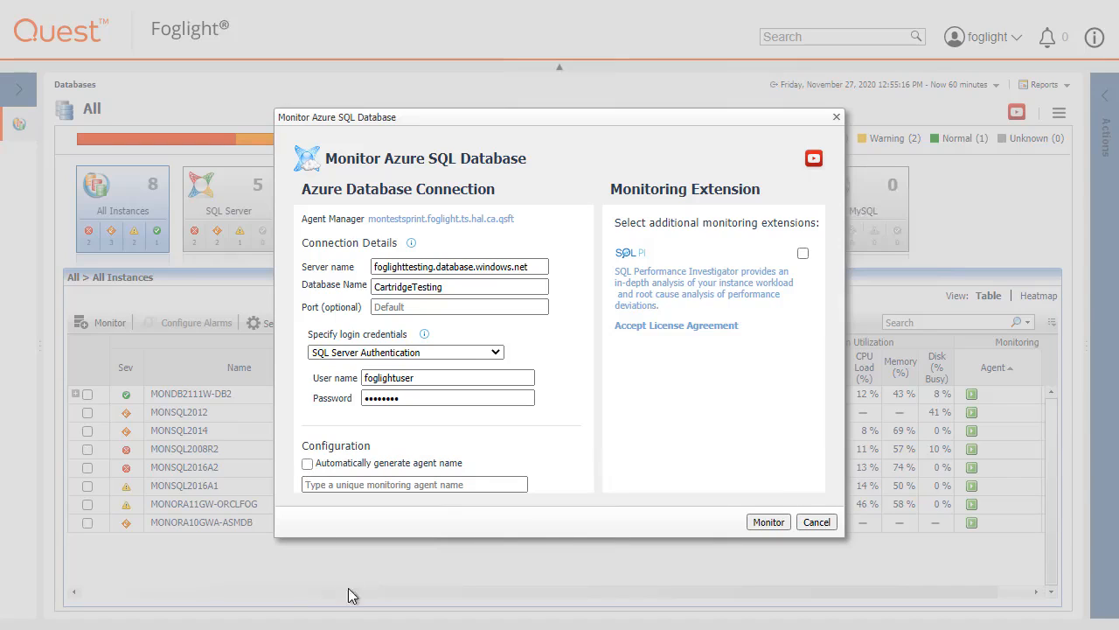
Re-enable automatic agent naming and accept the SQL Performance Investigator licence agreement.
{"action": "key", "text": "space"}
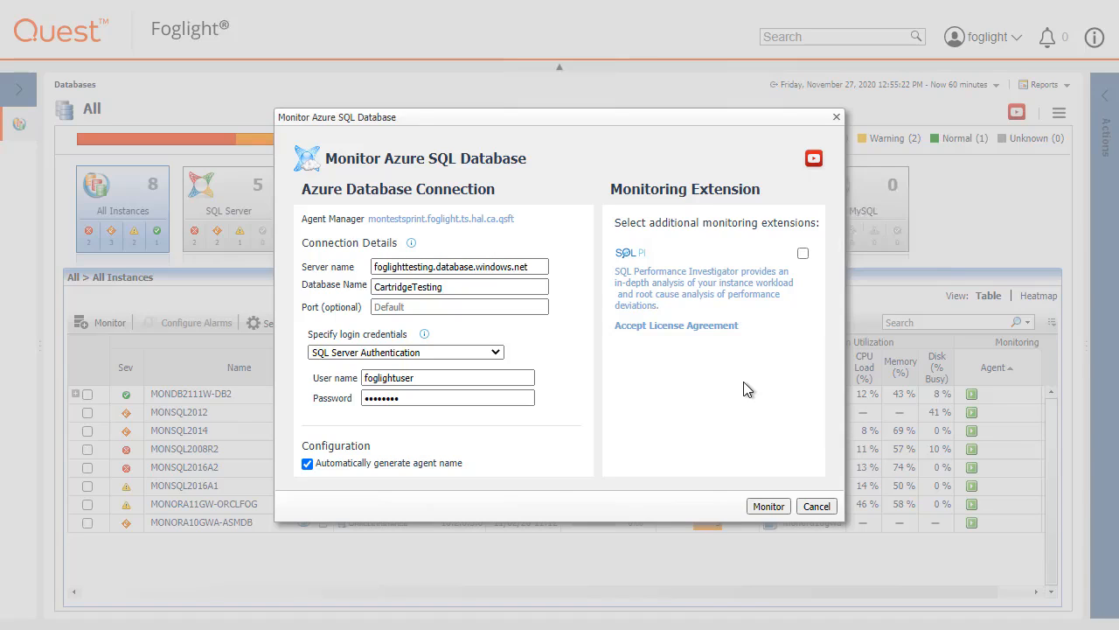
{"action": "left_click", "coordinate": [717, 326]}
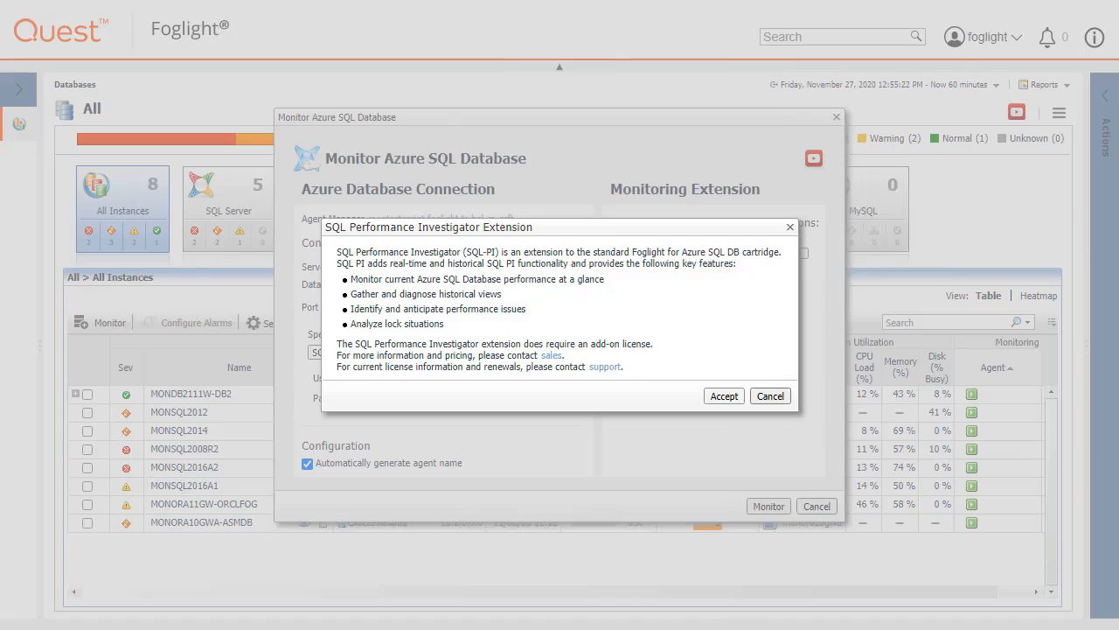
{"action": "key", "text": "Return"}
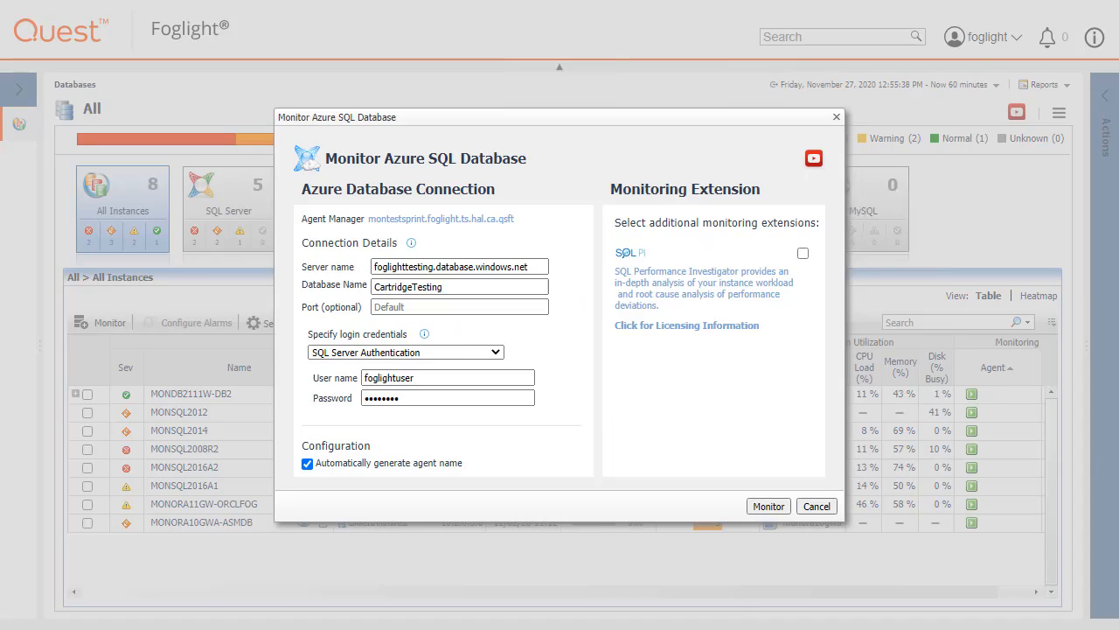
Enable the SQL PI extension and assign its repository to the montestsprint agent manager.
{"action": "left_click", "coordinate": [802, 255]}
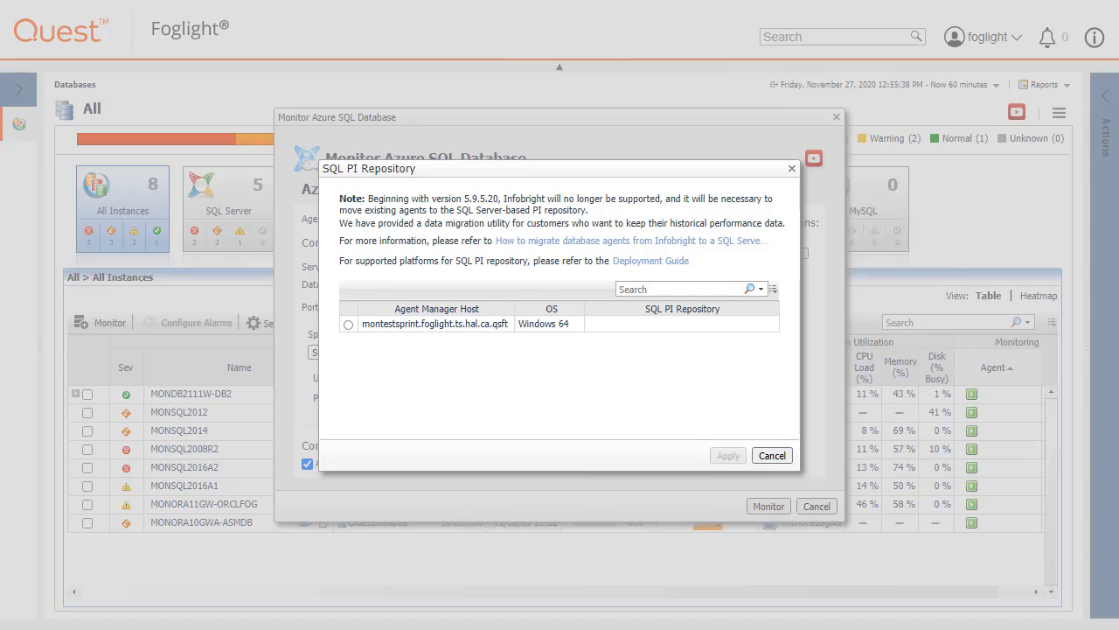
{"action": "left_click", "coordinate": [348, 325]}
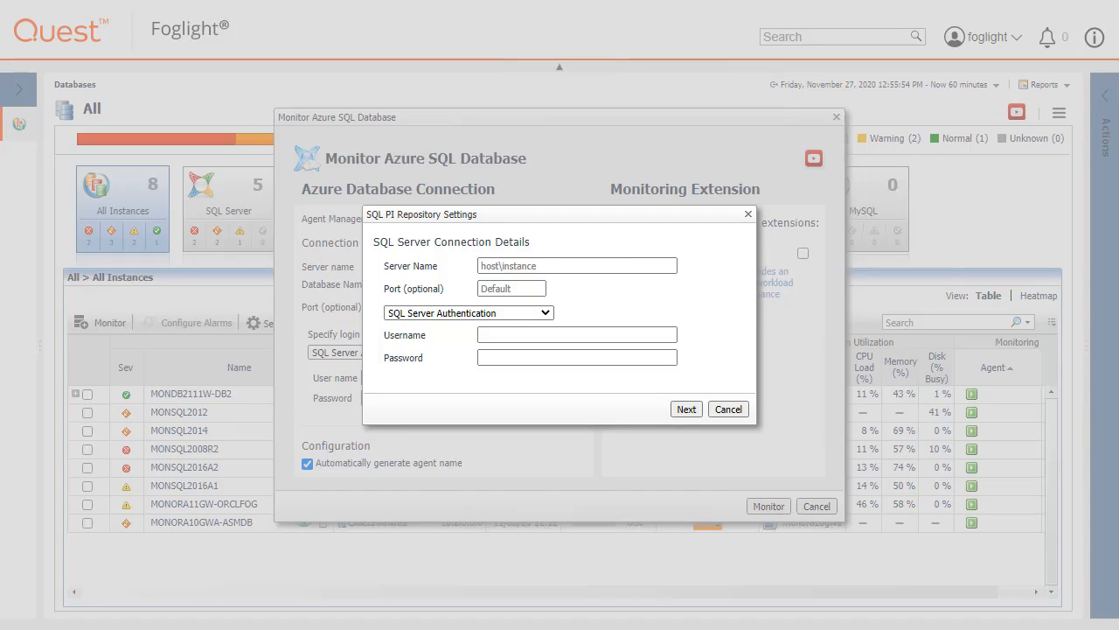
Set the repository server to MONSQL2016A1 with Active Directory (AD) Authentication.
{"action": "left_click", "coordinate": [531, 267]}
{"action": "type", "text": "MONSQL2016A1"}
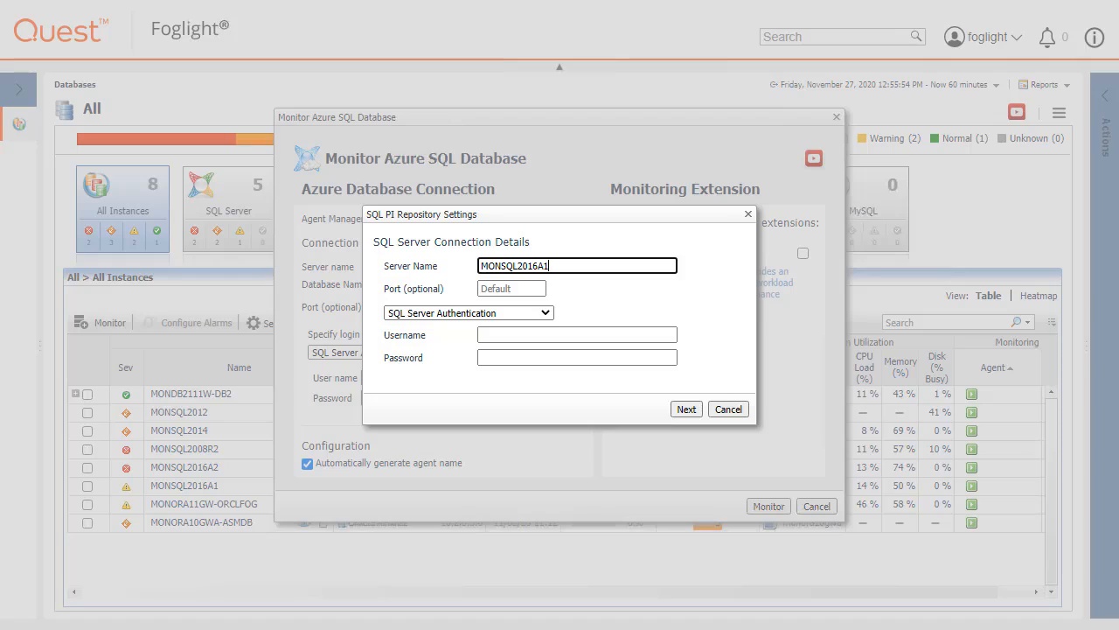
{"action": "left_click", "coordinate": [545, 312]}
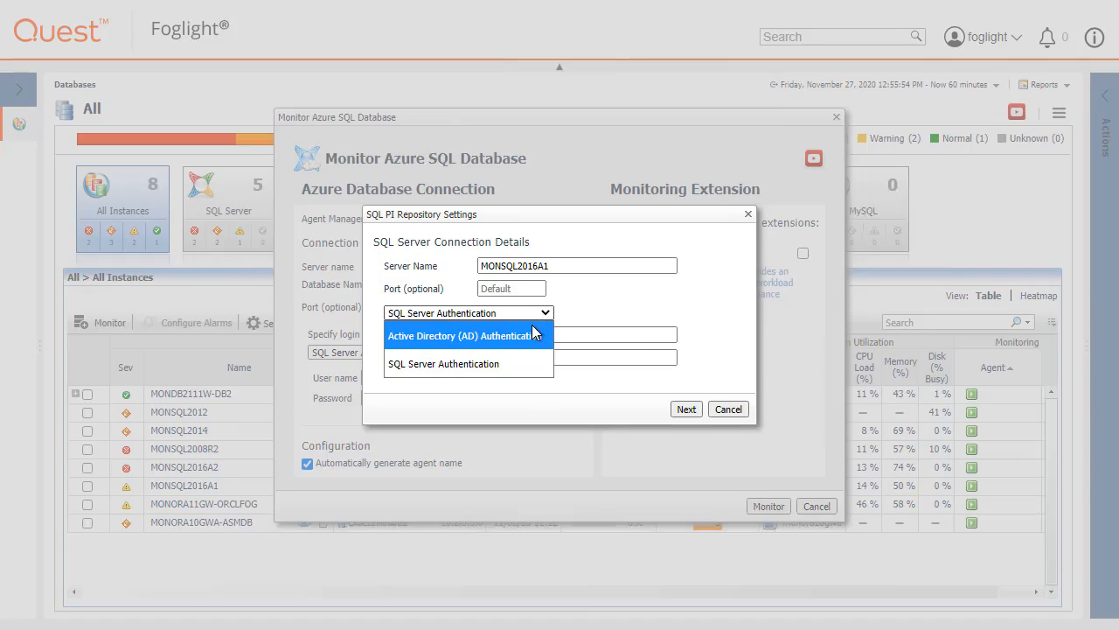
{"action": "left_click", "coordinate": [535, 335]}
Enter the Active Directory username and password and continue to the SQL PI schema settings.
{"action": "left_click", "coordinate": [536, 334]}
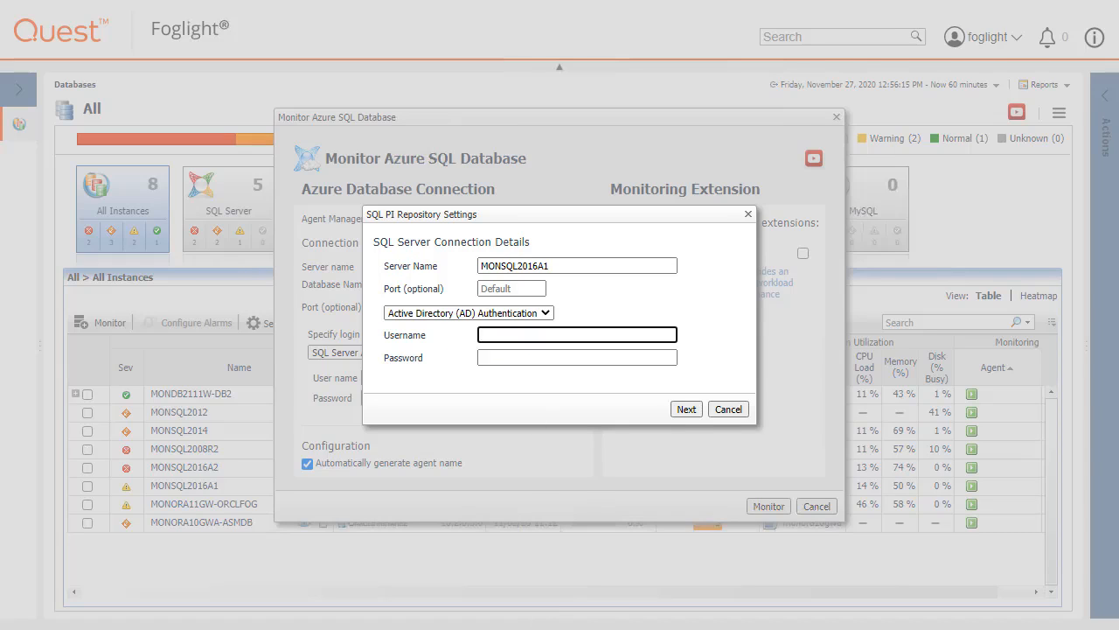
{"action": "type", "text": "FOGLIGHT\\CLADMIN"}
{"action": "key", "text": "Tab"}
{"action": "type", "text": "********"}
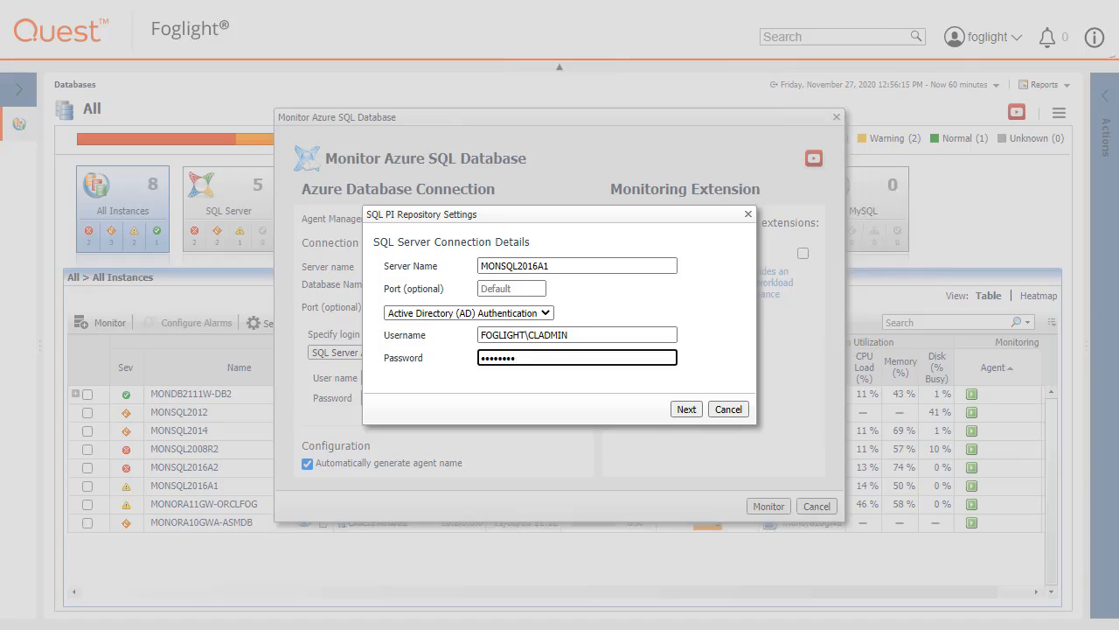
{"action": "left_click", "coordinate": [687, 409]}
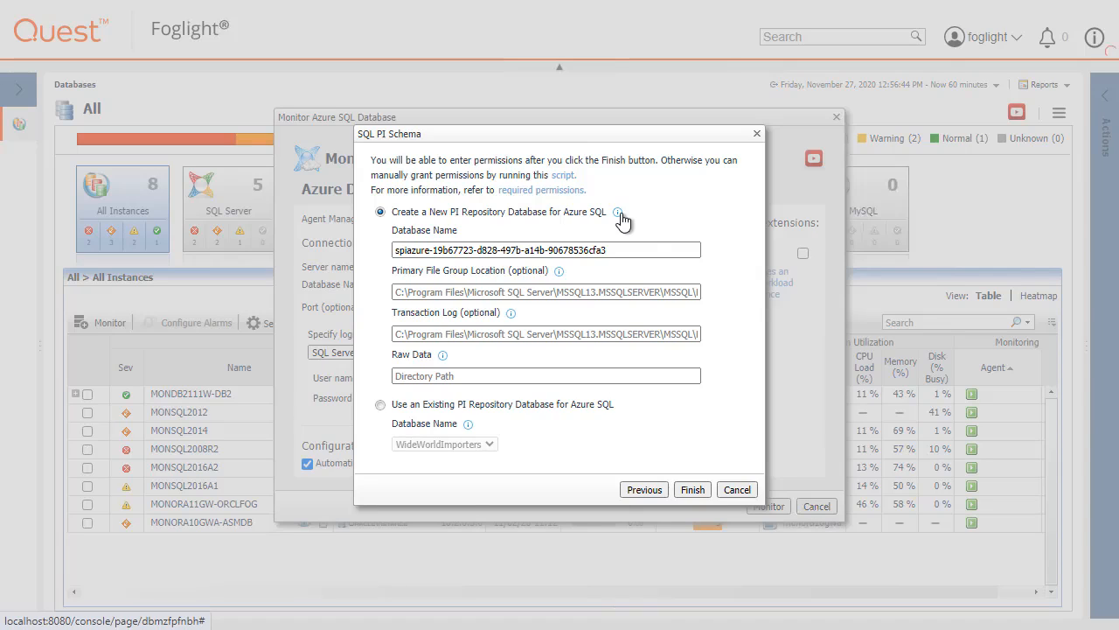
Keep Create a New PI Repository Database and set the raw data path to c:\1mdata.
{"action": "mouse_move", "coordinate": [622, 221]}
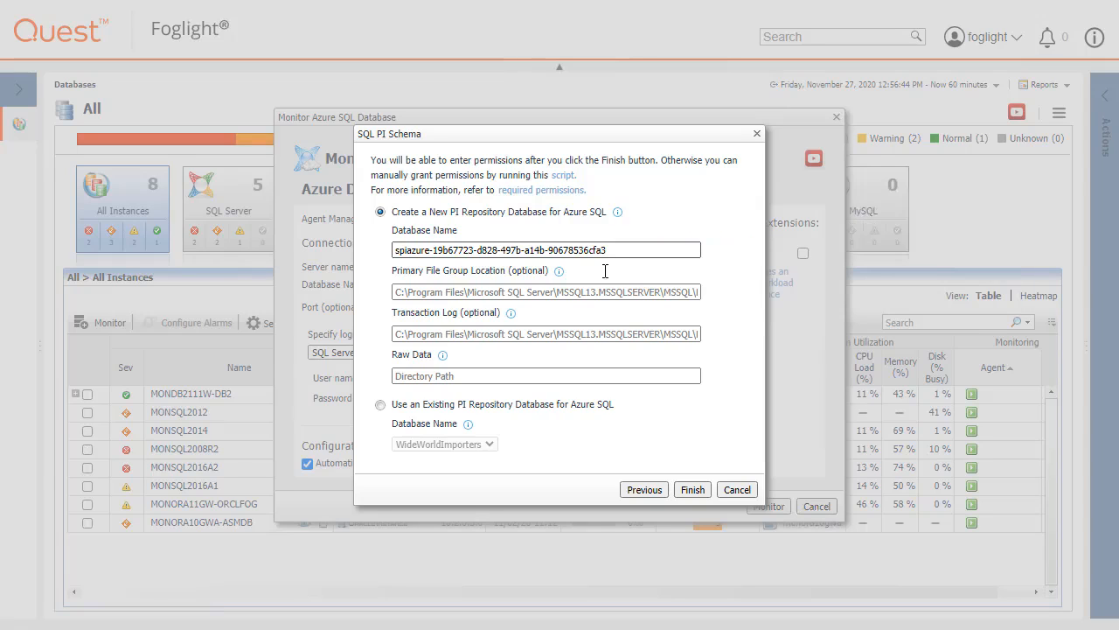
{"action": "mouse_move", "coordinate": [561, 275]}
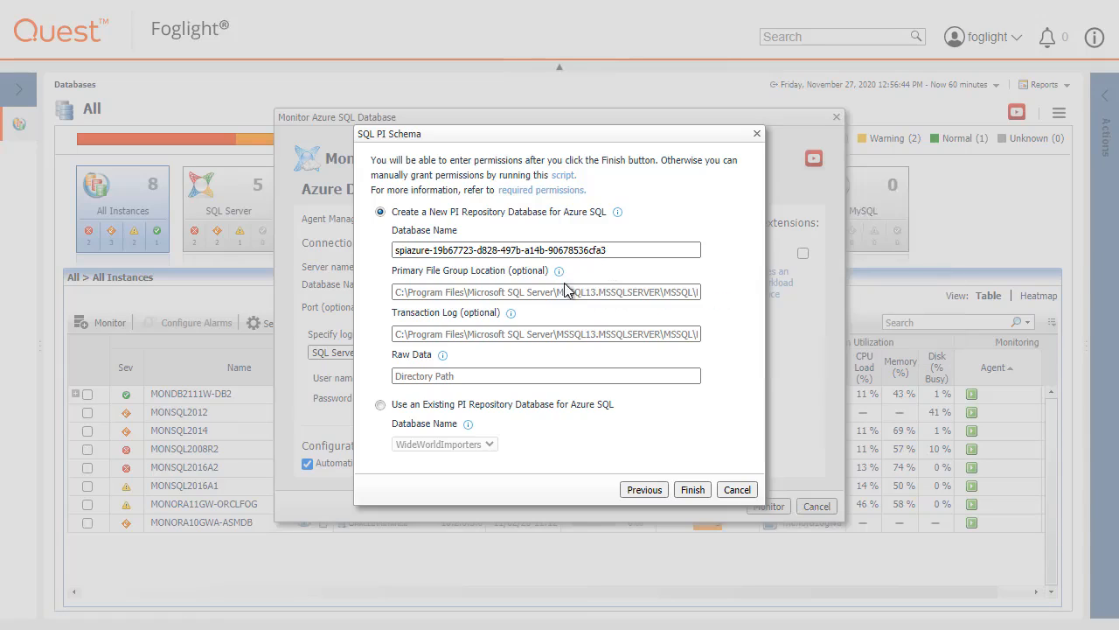
{"action": "mouse_move", "coordinate": [512, 316]}
{"action": "mouse_move", "coordinate": [442, 362]}
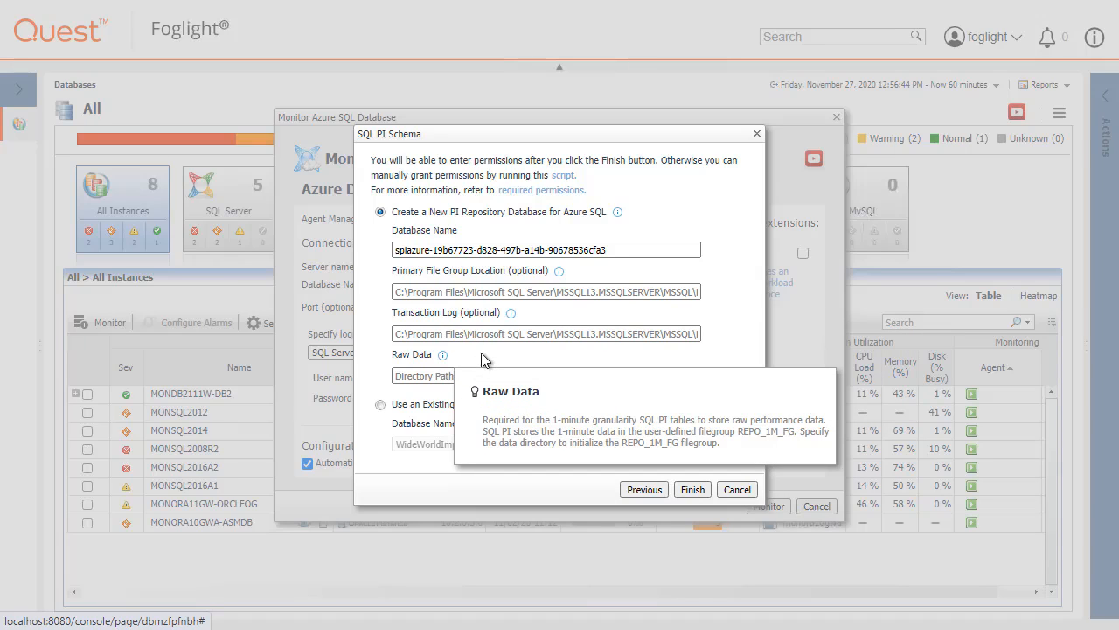
{"action": "left_click", "coordinate": [471, 373]}
{"action": "type", "text": "c:\\1mdata"}
{"action": "left_click", "coordinate": [538, 441]}
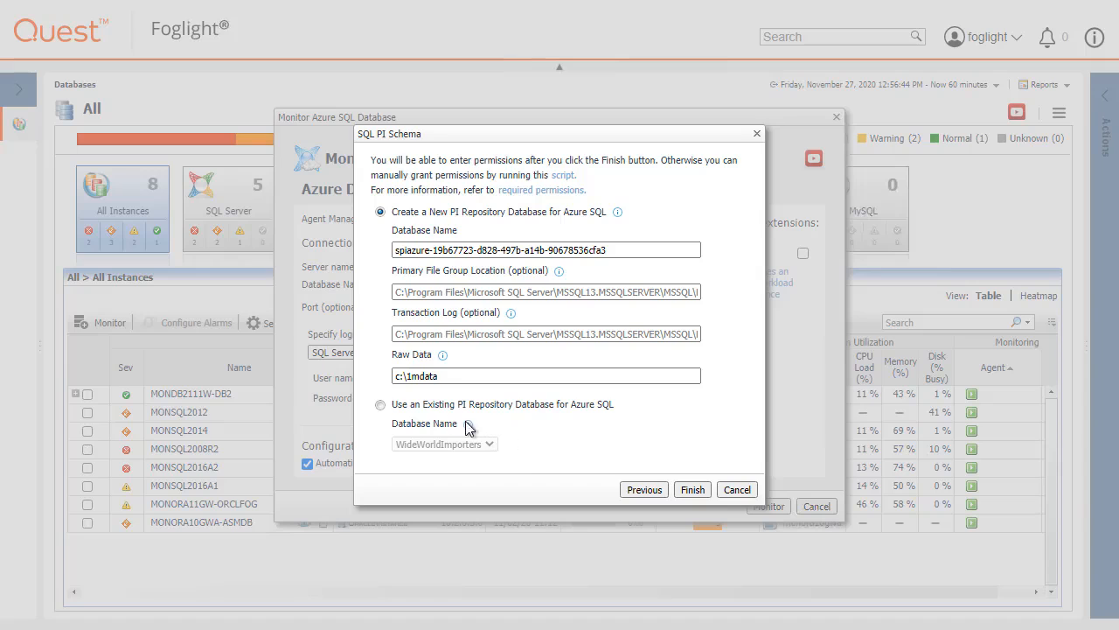
{"action": "mouse_move", "coordinate": [471, 432]}
{"action": "left_click", "coordinate": [693, 489]}
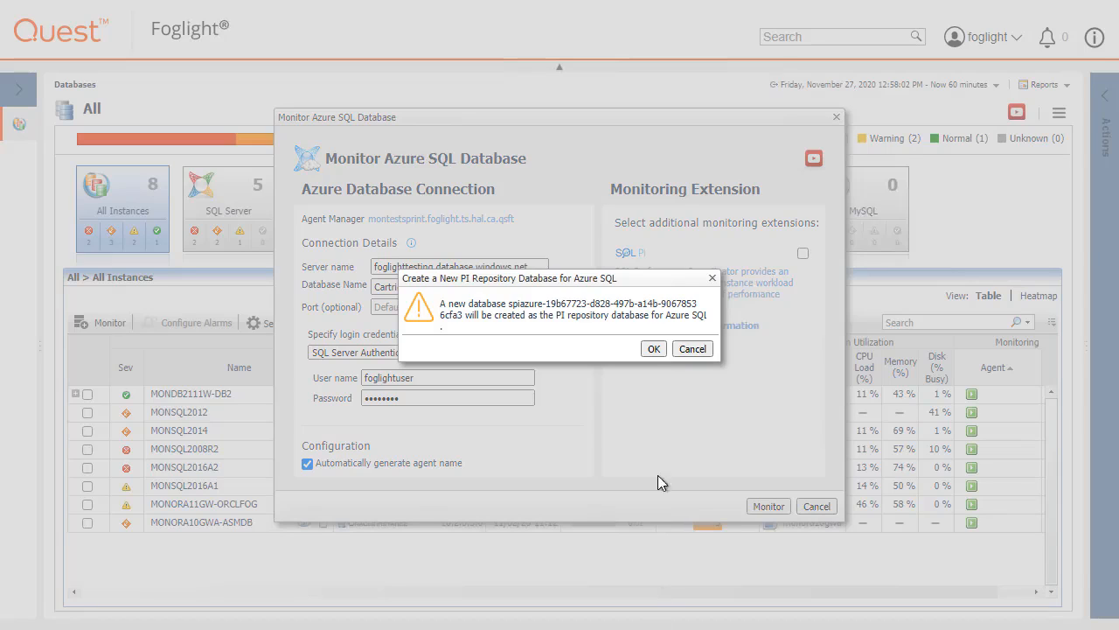
Confirm creating the new repository database and start monitoring the Azure SQL database.
{"action": "key", "text": "Return"}
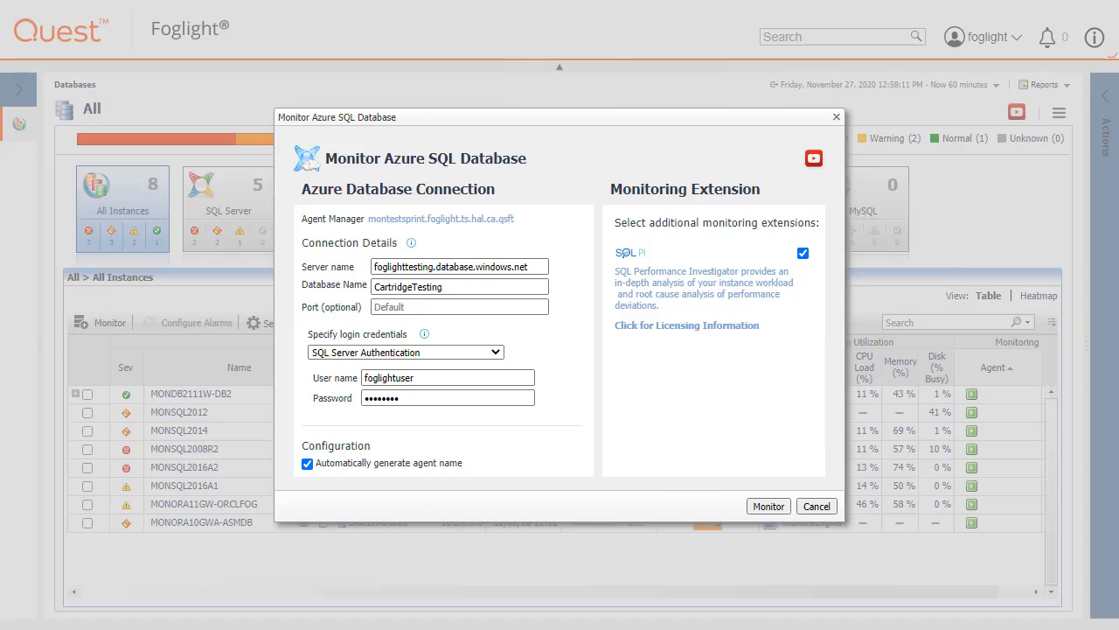
{"action": "key", "text": "Return"}
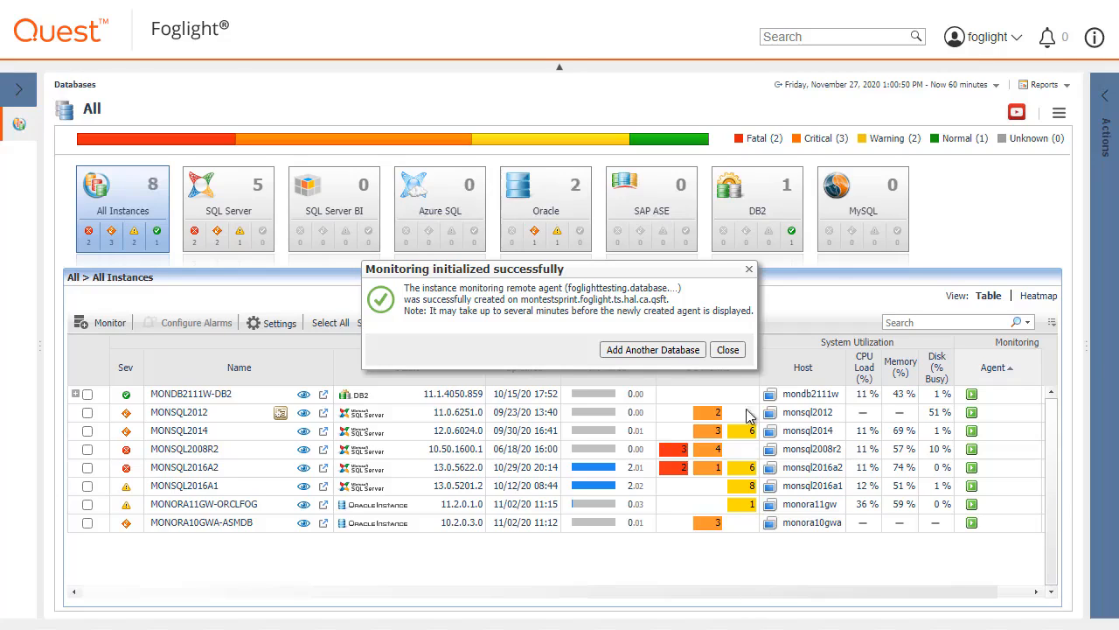
Dismiss the success message and open the SQL PI view for FOGLIGHTTESTING/CARTRIDGETESTING.
{"action": "left_click", "coordinate": [728, 349]}
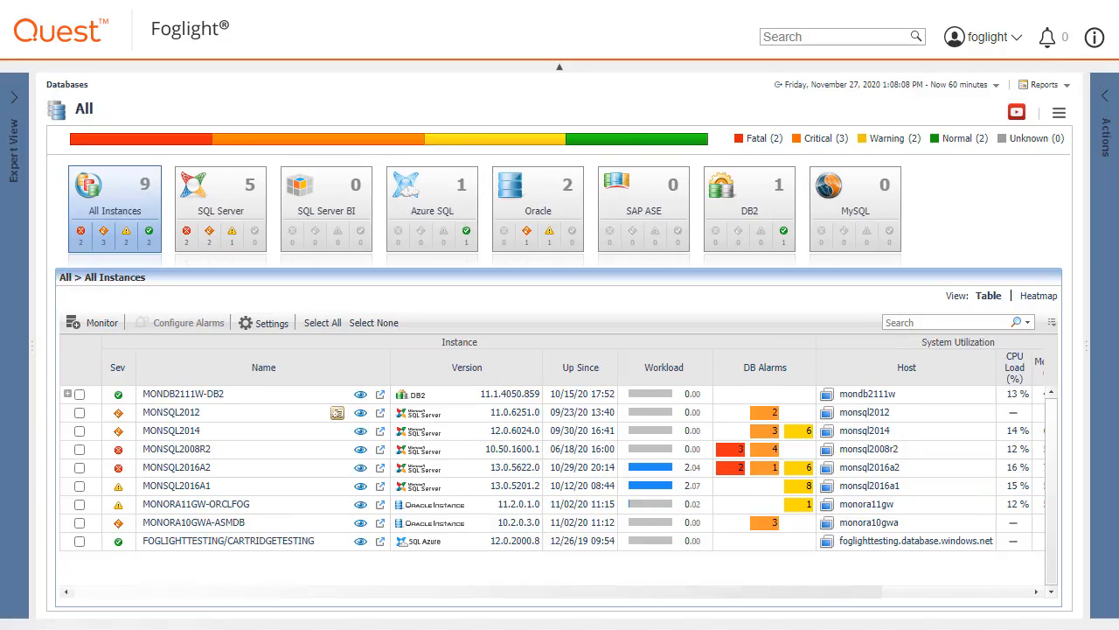
{"action": "left_click", "coordinate": [382, 542]}
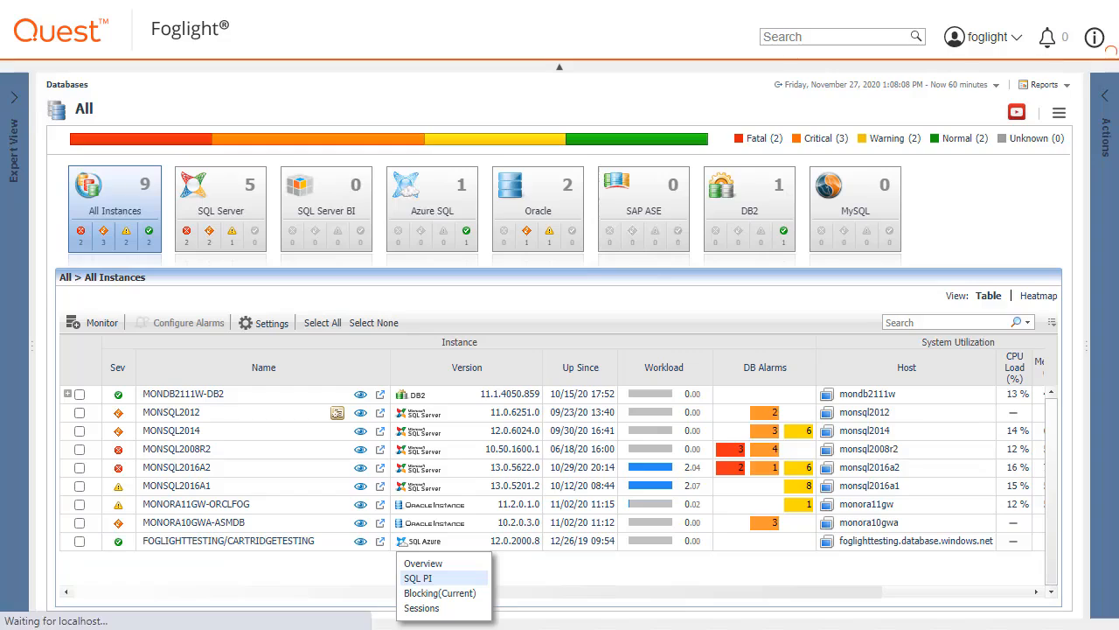
{"action": "left_click", "coordinate": [417, 578]}
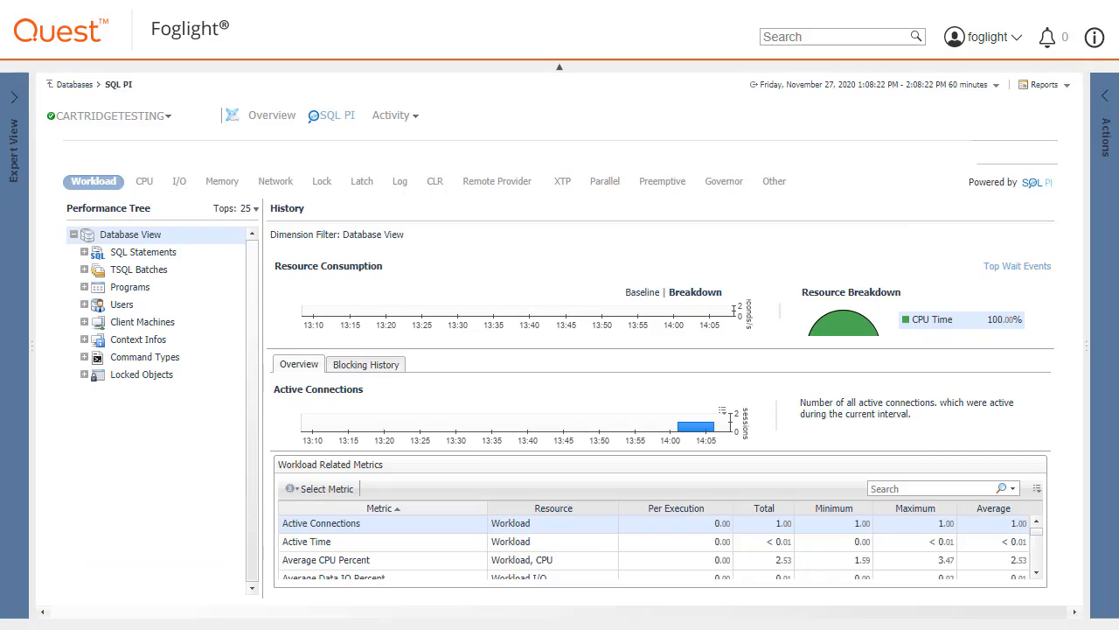